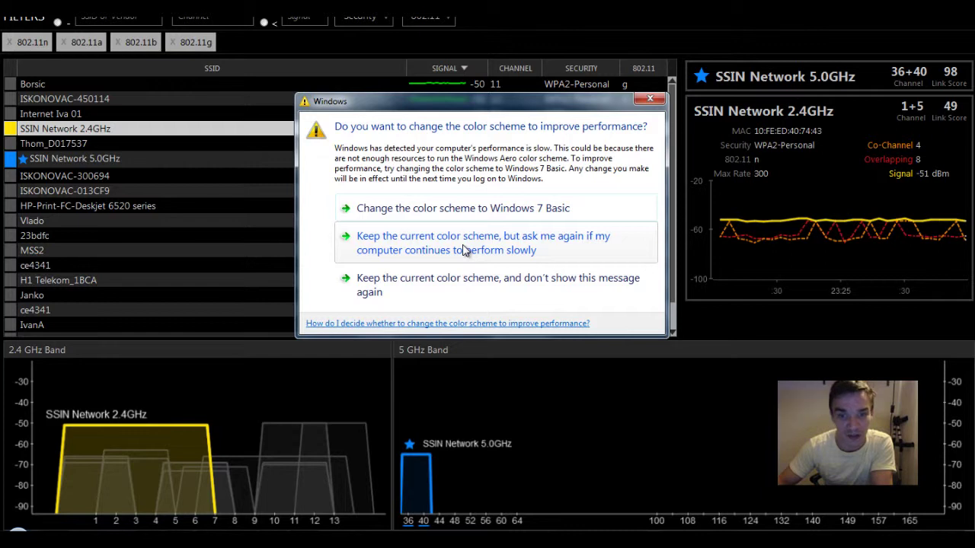
Step: Choose 'Keep the current color scheme' in the Windows performance warning
left_click(465, 251)
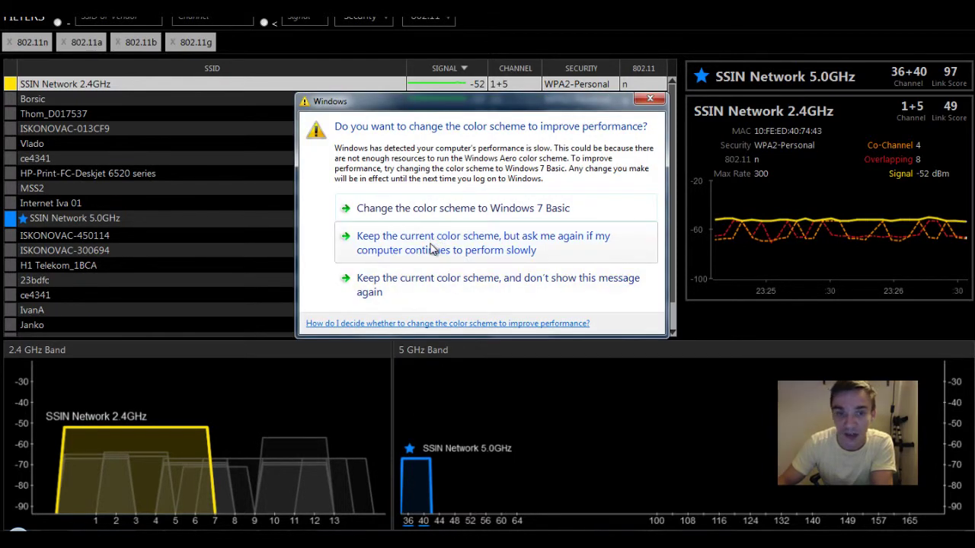
Step: Dismiss the reappeared warning, again keeping the current color scheme
left_click(434, 248)
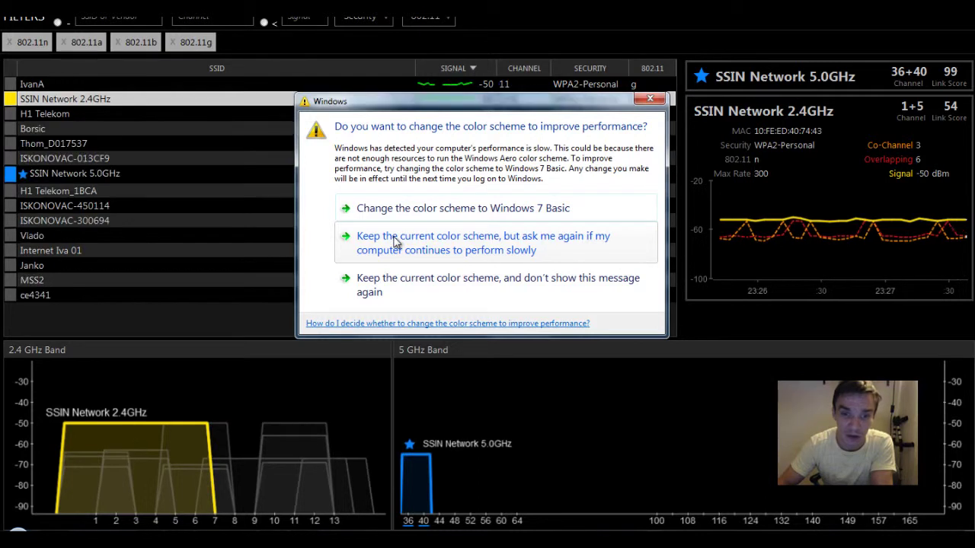
Step: Close the performance warning twice more, each time keeping the current color scheme
left_click(395, 241)
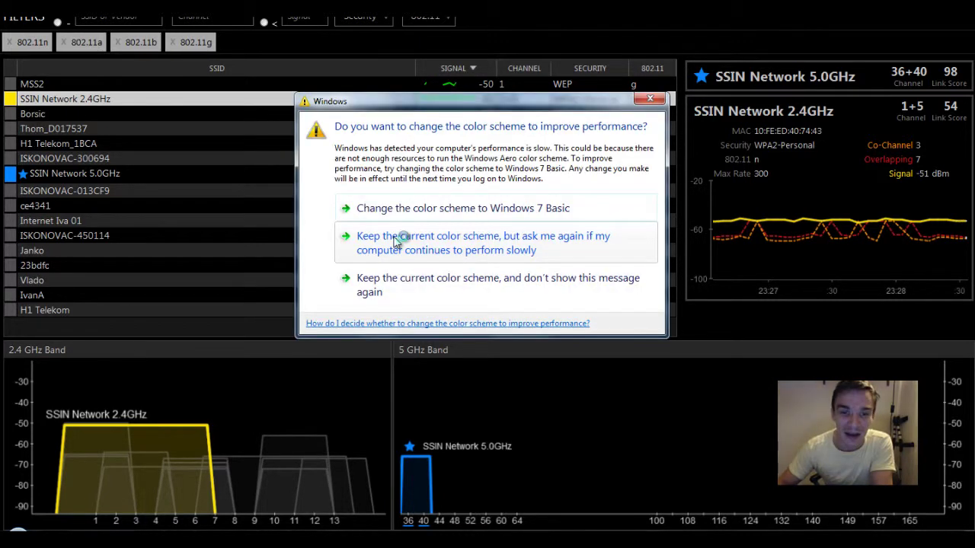
left_click(397, 241)
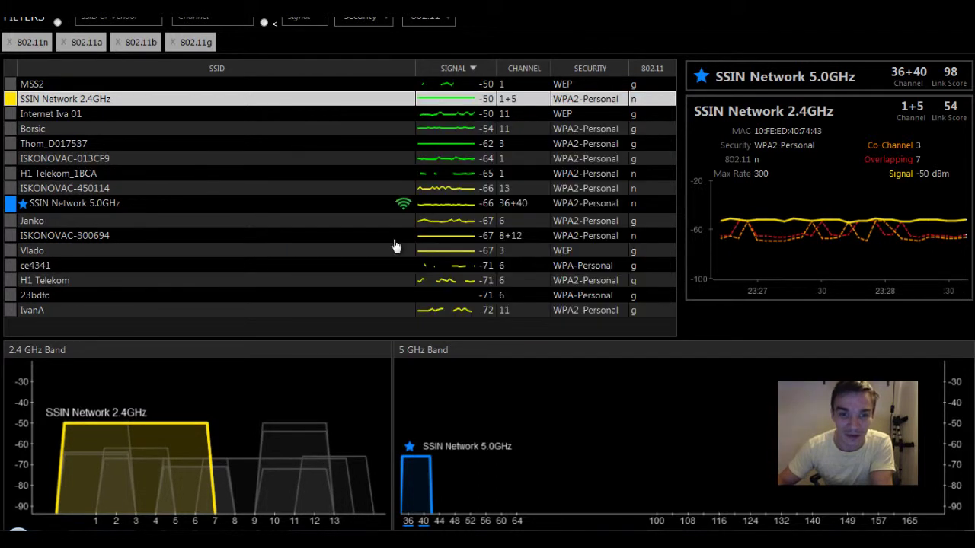